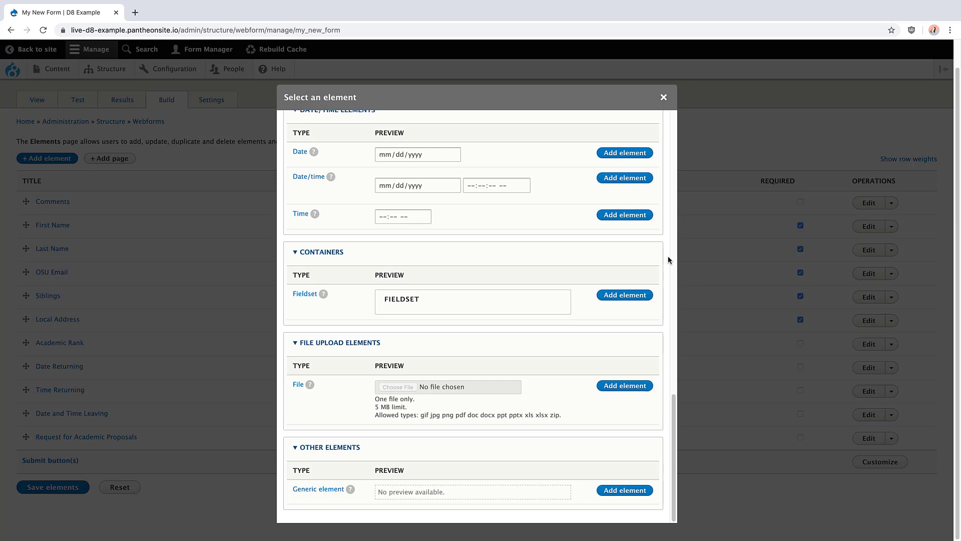
# Step: Add a fieldset titled 'Personal Information' and save it
pyautogui.click(625, 295)
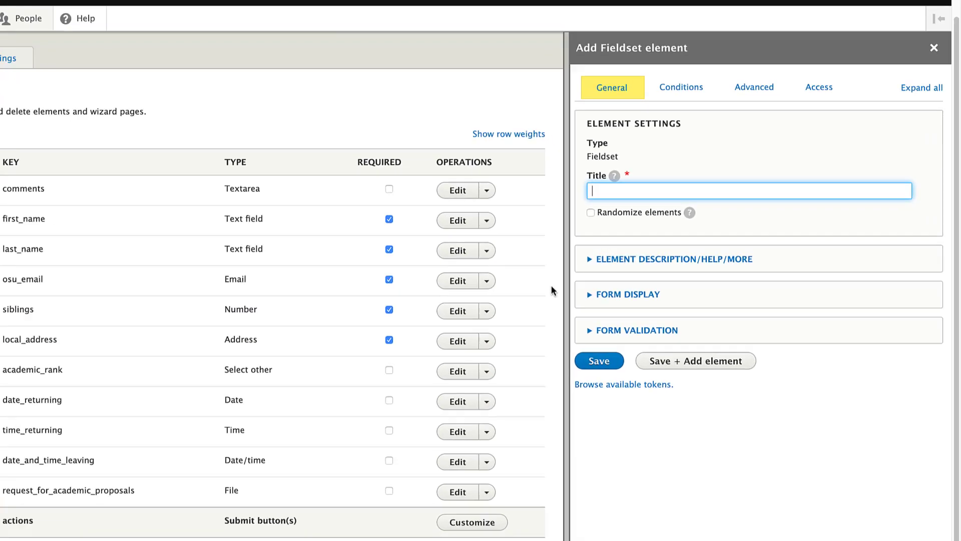
pyautogui.write('P')
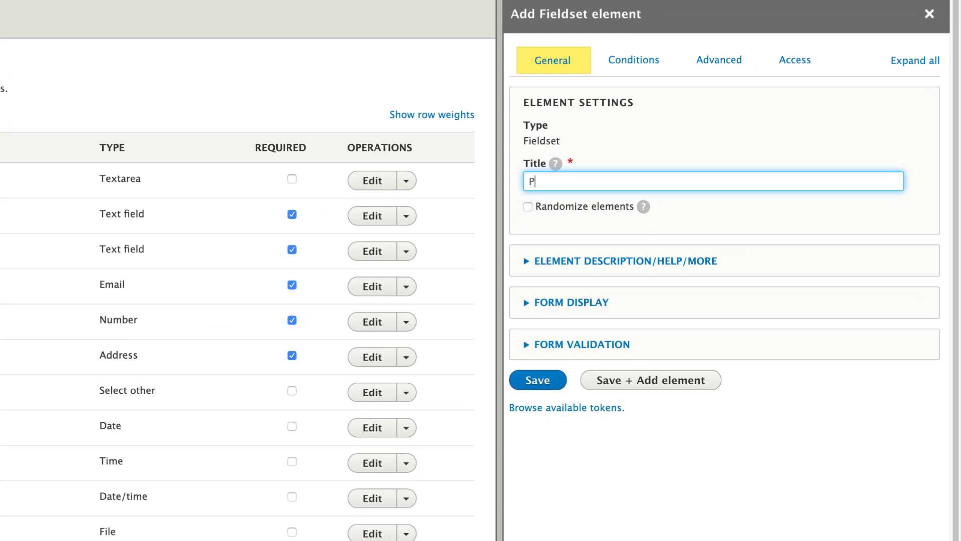
pyautogui.write('ersonal Inform')
pyautogui.write('ation')
pyautogui.click(538, 396)
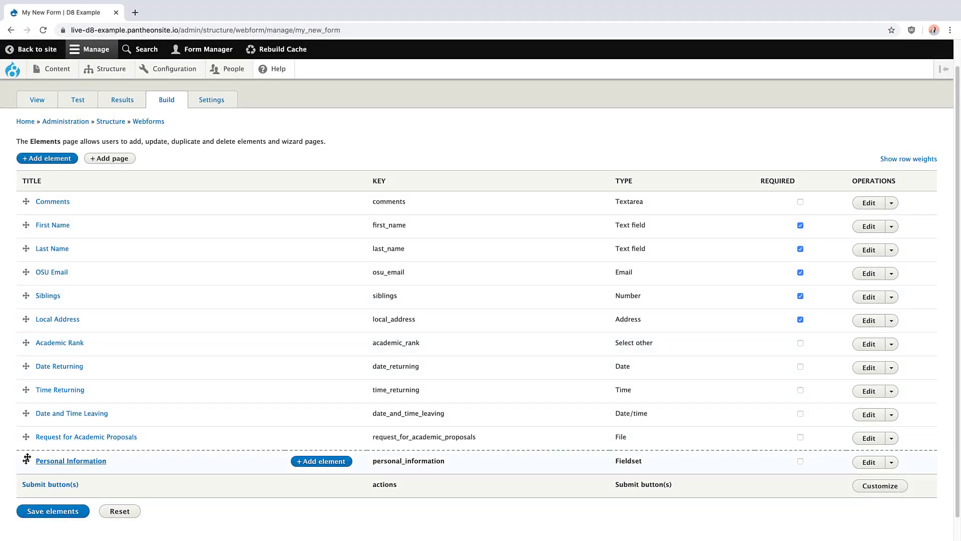
# Step: Put Personal Information first, nest First Name, Last Name, OSU Email, Siblings, Local Address under it, and save
pyautogui.moveTo(27, 459)
pyautogui.mouseDown()
pyautogui.moveTo(27, 202)
pyautogui.moveTo(61, 180)
pyautogui.mouseUp()
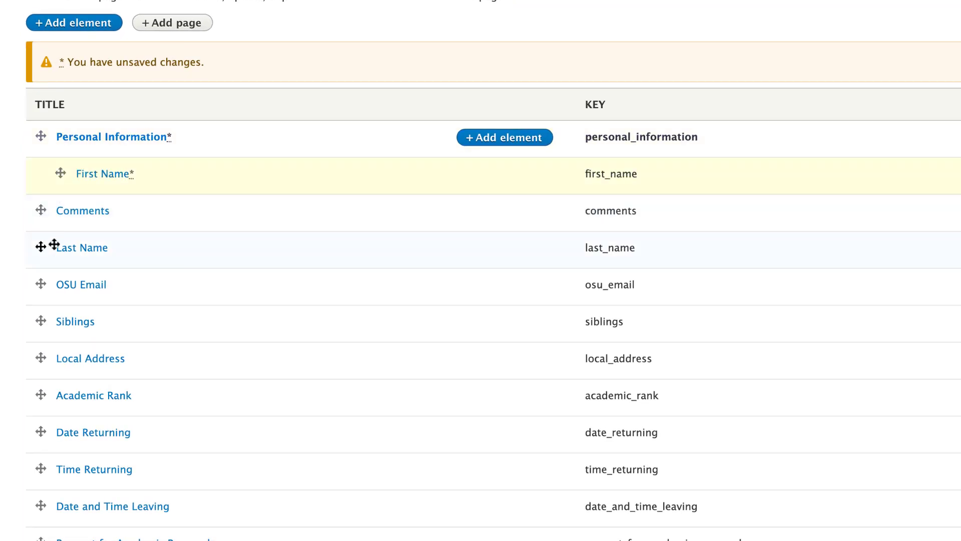
pyautogui.moveTo(41, 249); pyautogui.dragTo(62, 212)
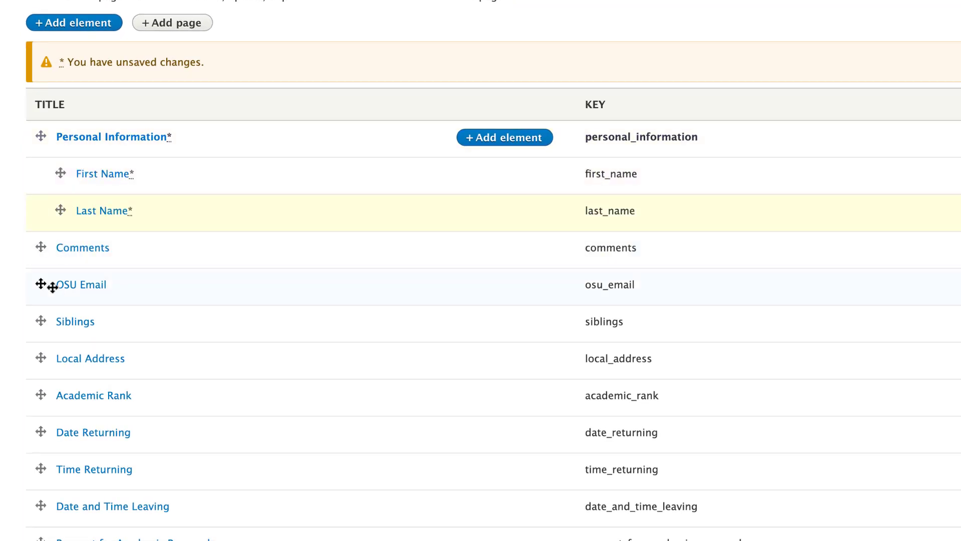
pyautogui.moveTo(40, 285); pyautogui.dragTo(62, 249)
pyautogui.moveTo(43, 322); pyautogui.dragTo(62, 285)
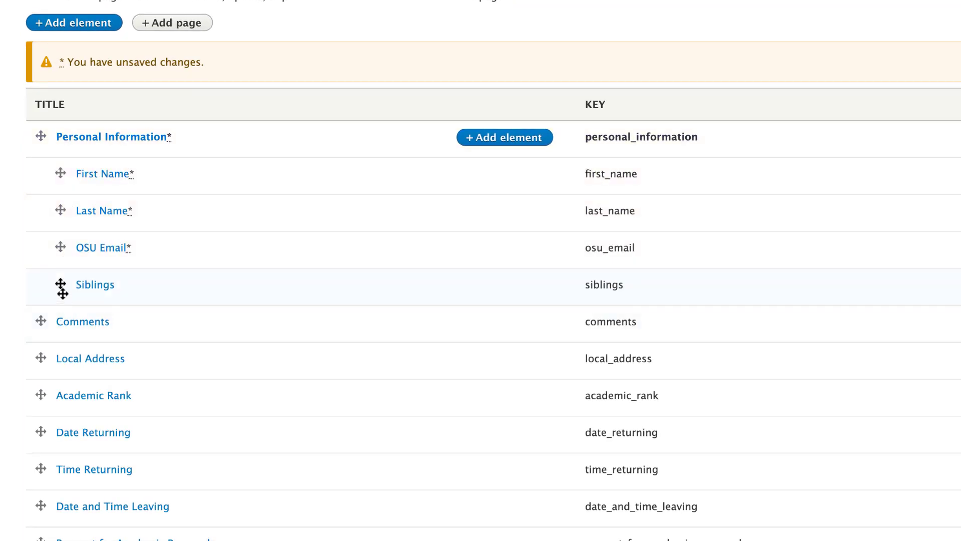
pyautogui.moveTo(40, 359); pyautogui.dragTo(60, 323)
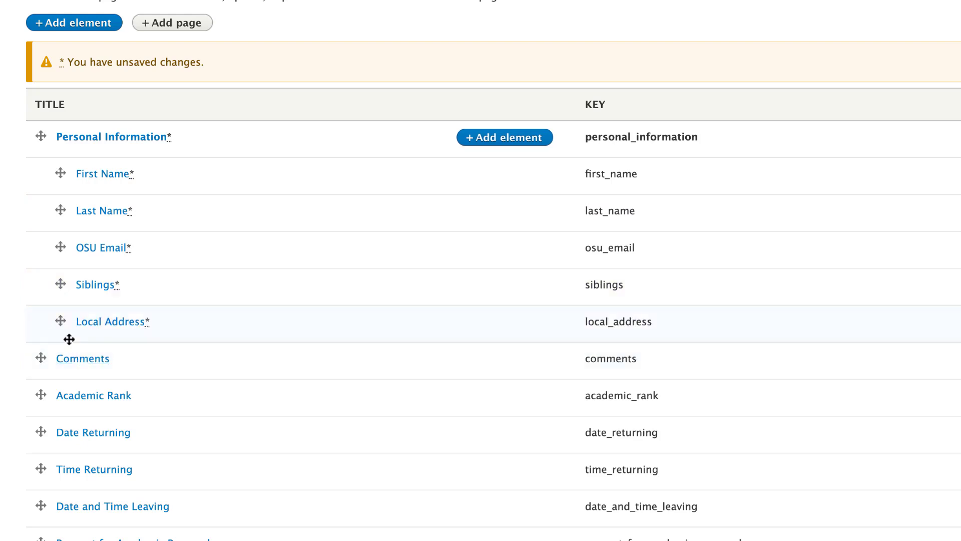
pyautogui.scroll(-2, 208, 518)
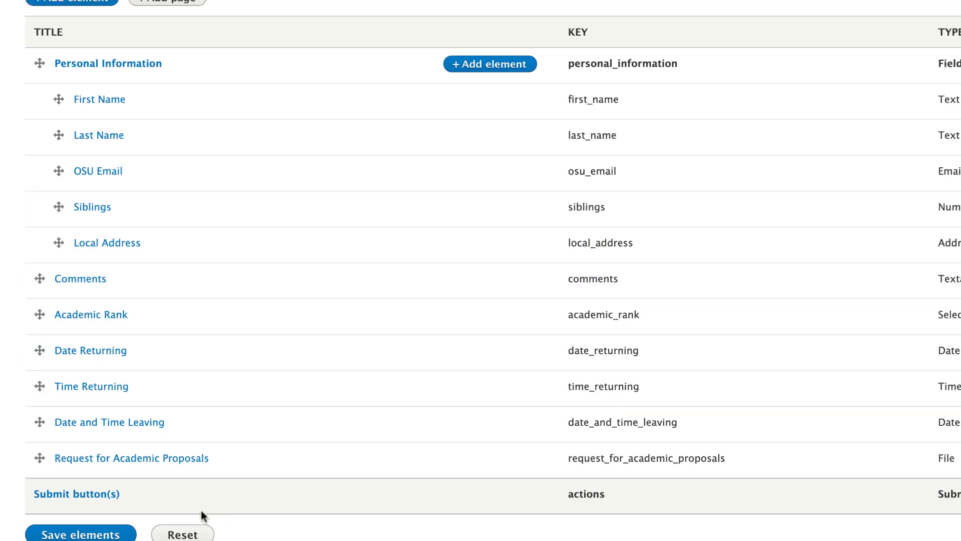
pyautogui.click(113, 525)
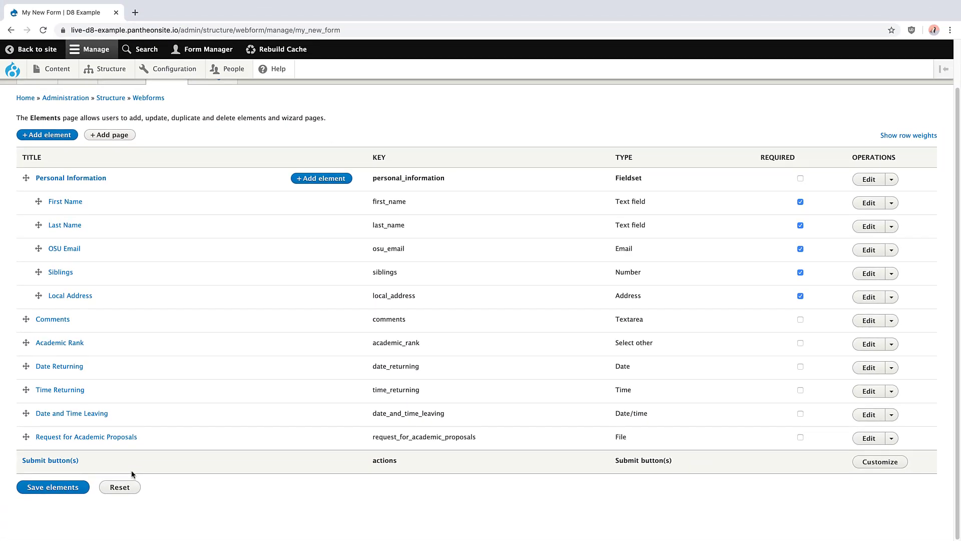
pyautogui.scroll(2, 131, 470)
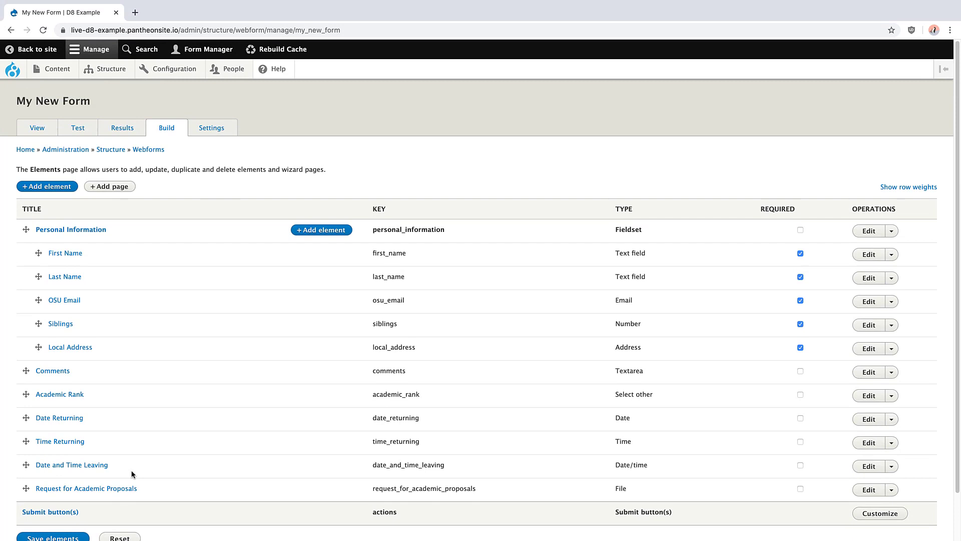
pyautogui.click(37, 128)
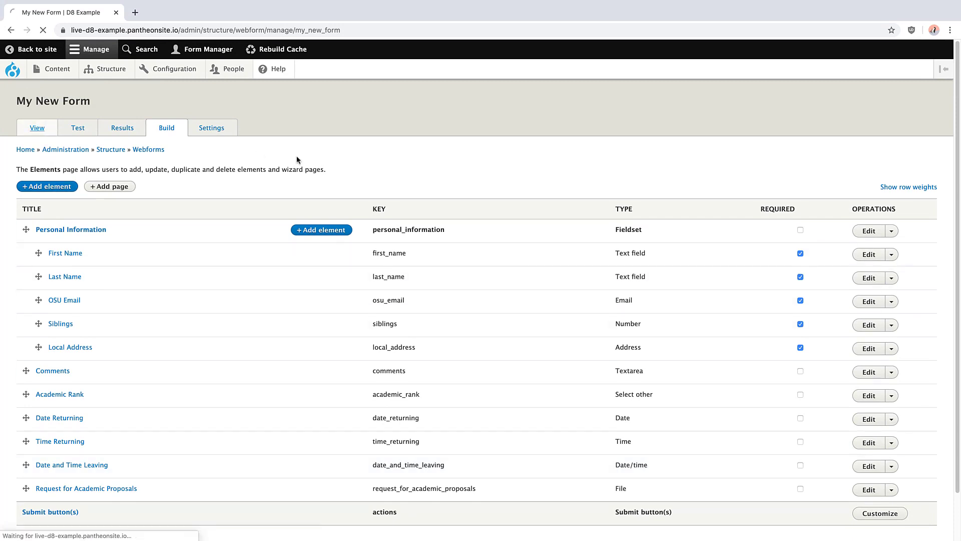
pyautogui.scroll(-3, 140, 287)
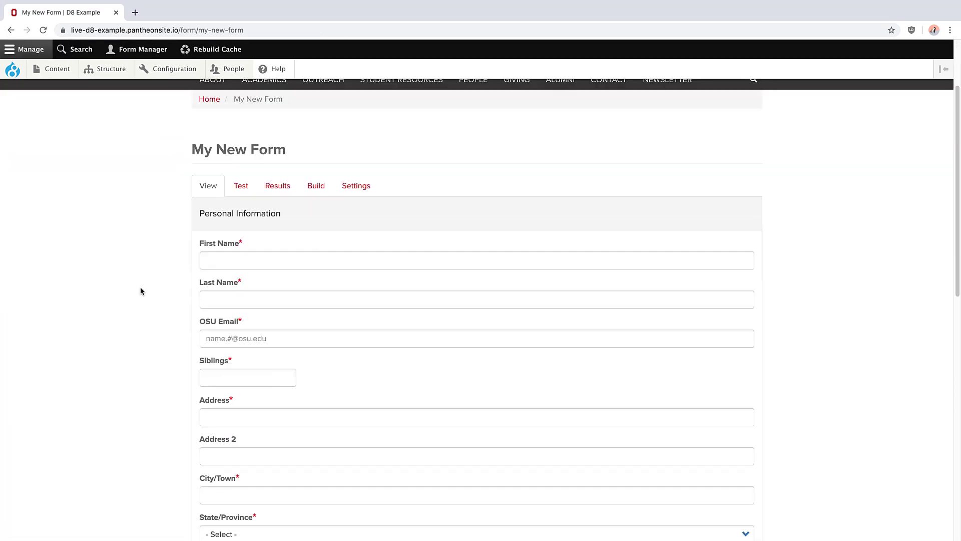
pyautogui.scroll(-1, 141, 286)
pyautogui.scroll(-1, 141, 286)
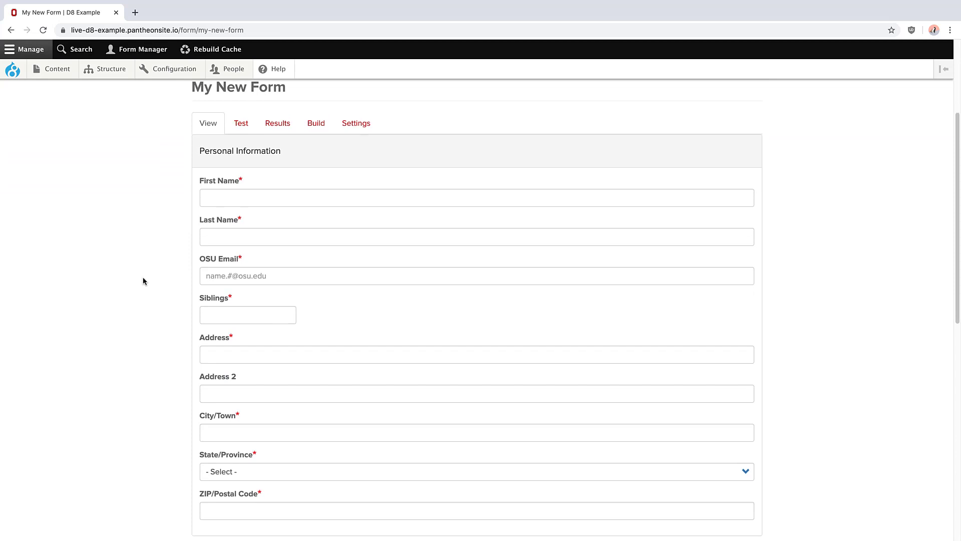
pyautogui.scroll(-1, 152, 234)
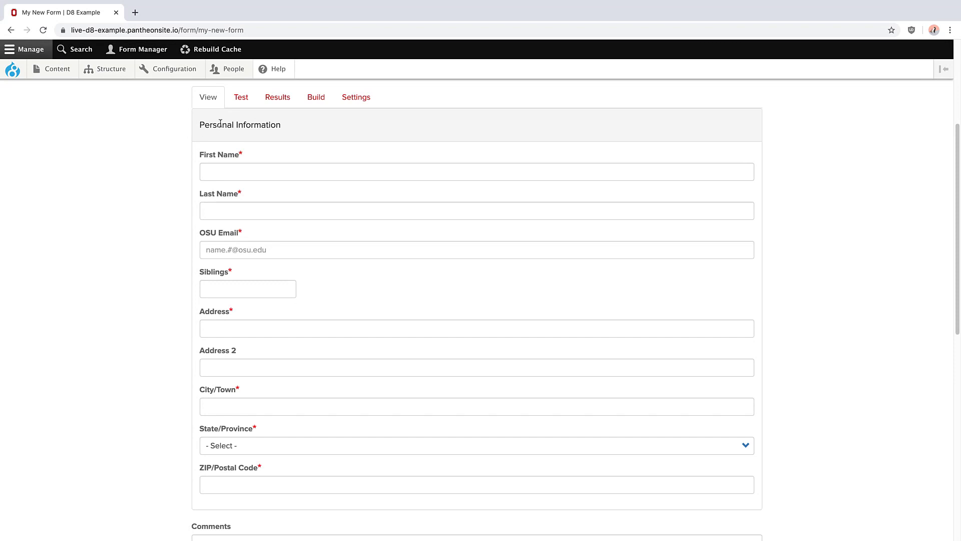
pyautogui.click(315, 98)
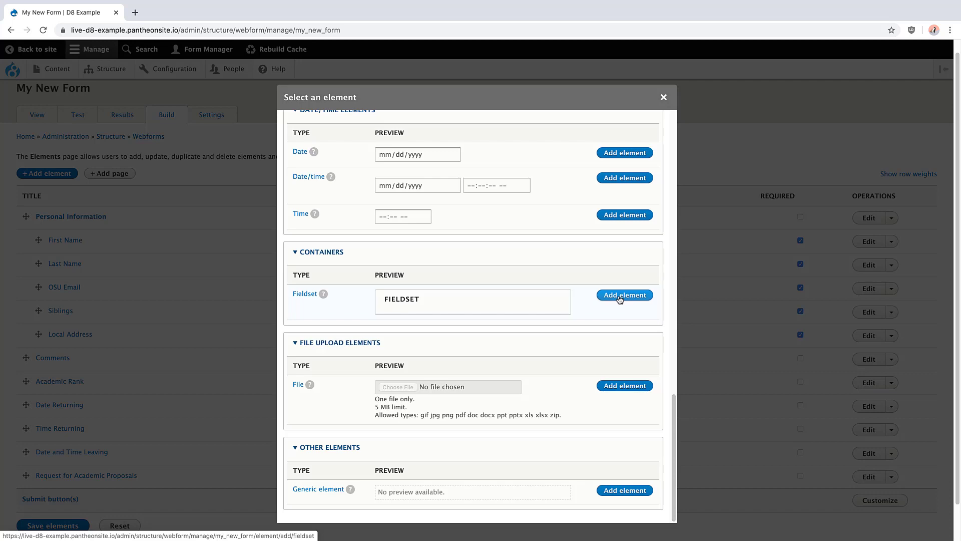
# Step: Add a fieldset titled 'Academic Information' and save it
pyautogui.click(620, 295)
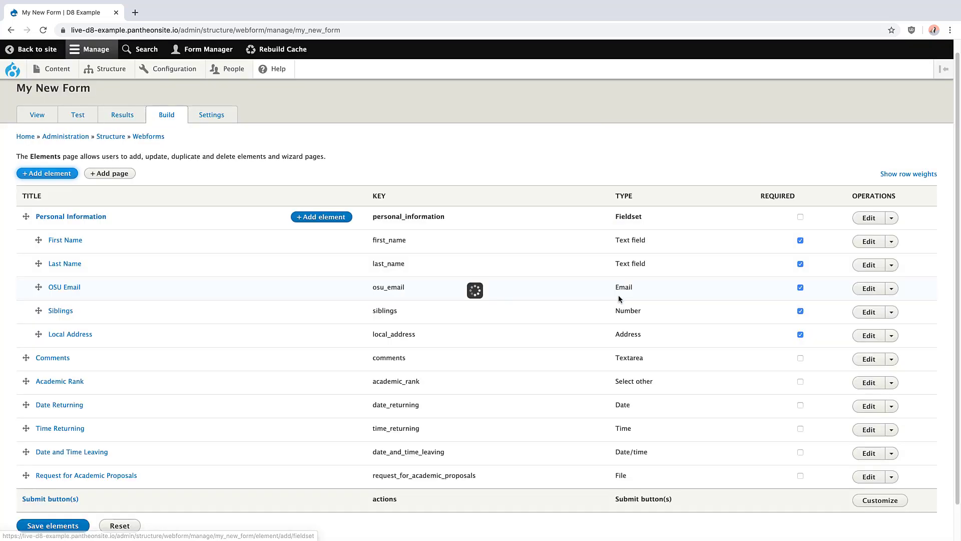
pyautogui.write('Ac')
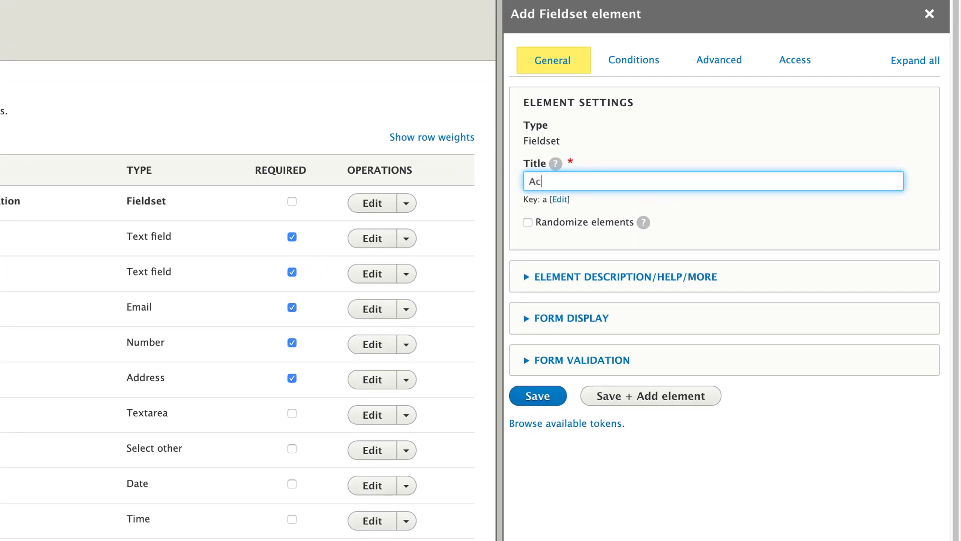
pyautogui.write('ademic In')
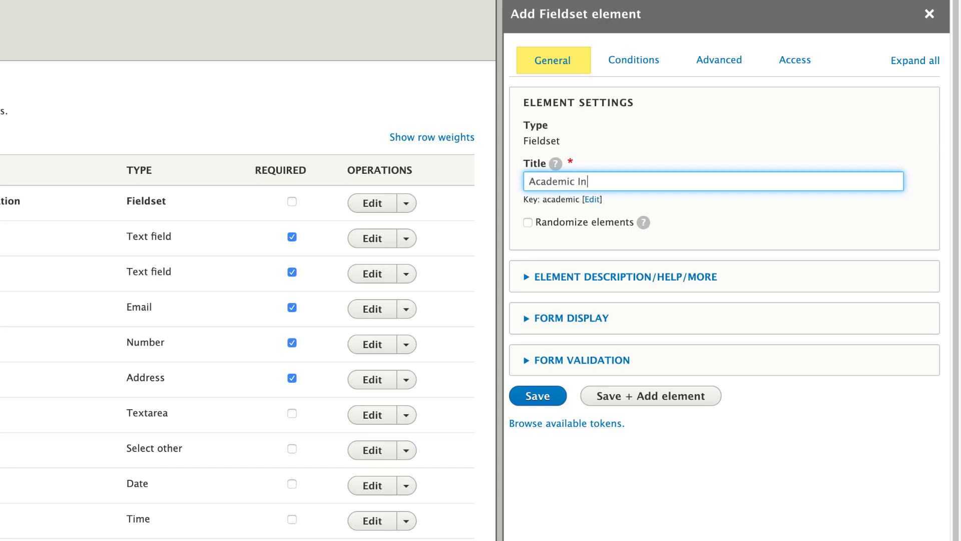
pyautogui.write('fom')
pyautogui.write('mation')
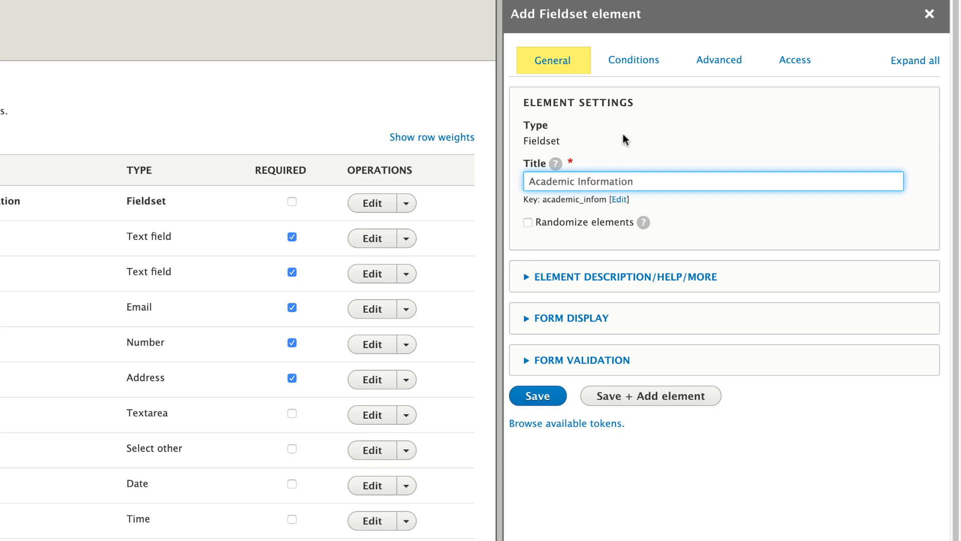
pyautogui.click(538, 396)
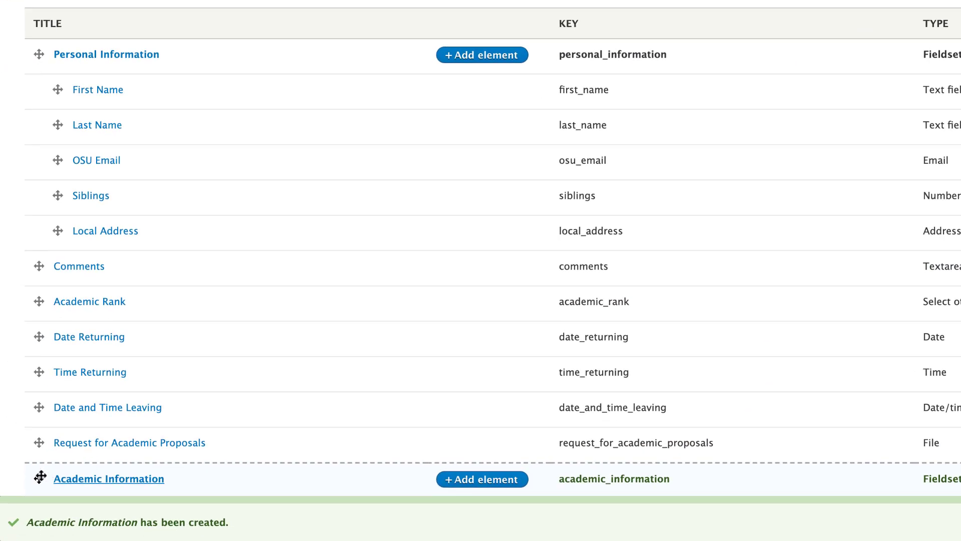
# Step: Move Academic Information up and nest Academic Rank, date/time fields, Proposals and Comments under it
pyautogui.moveTo(40, 478)
pyautogui.mouseDown()
pyautogui.moveTo(41, 251)
pyautogui.moveTo(58, 226)
pyautogui.mouseUp()
pyautogui.scroll(-2, 40, 300)
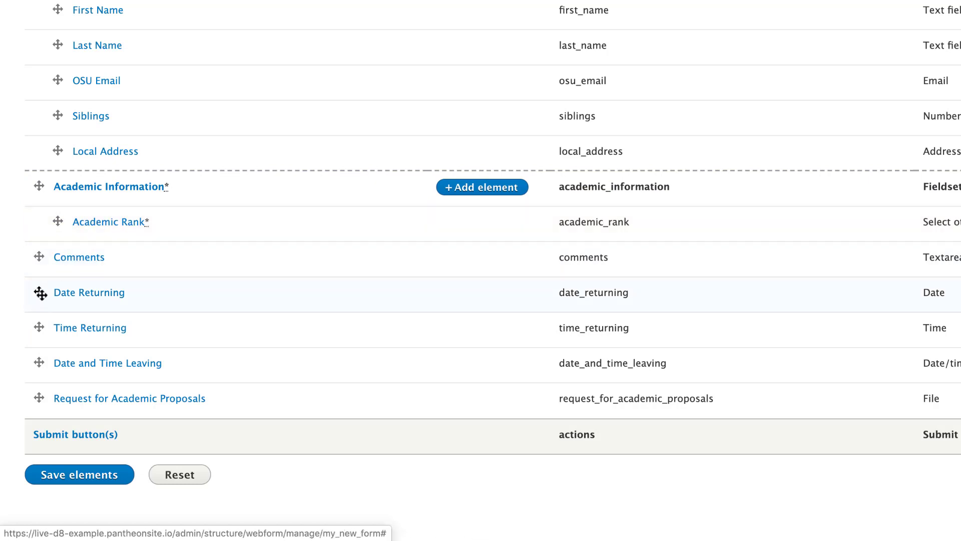
pyautogui.moveTo(40, 292); pyautogui.dragTo(57, 258)
pyautogui.moveTo(39, 328); pyautogui.dragTo(58, 296)
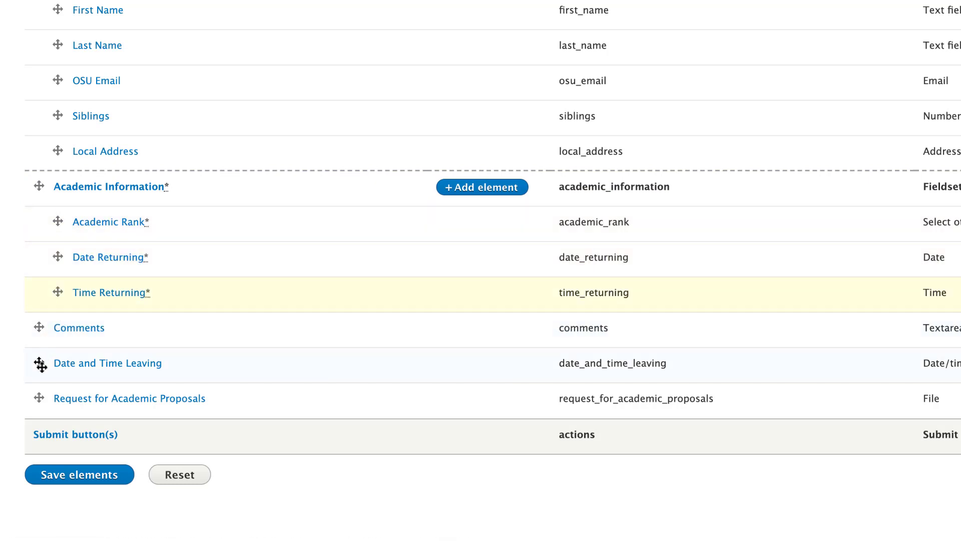
pyautogui.moveTo(39, 363); pyautogui.dragTo(59, 257)
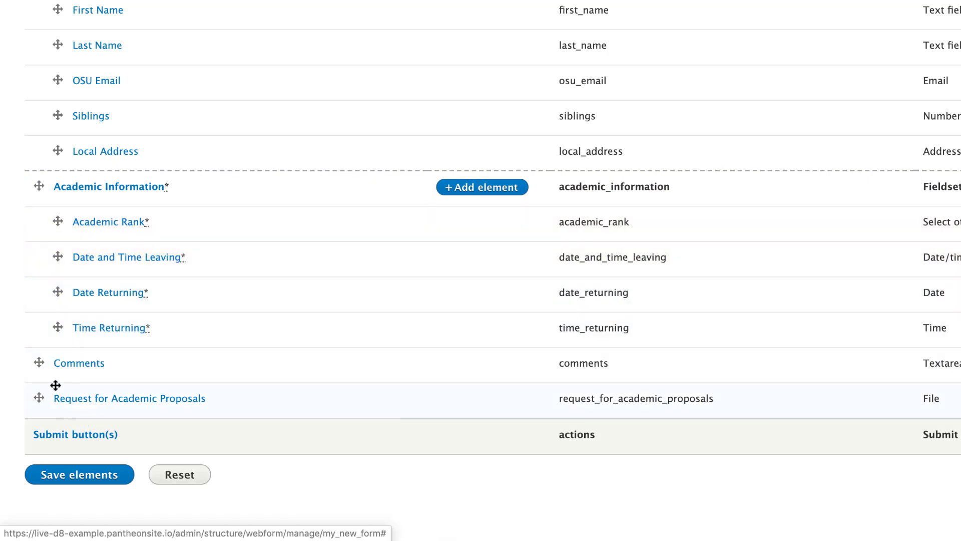
pyautogui.moveTo(40, 398); pyautogui.dragTo(58, 364)
pyautogui.moveTo(39, 398); pyautogui.dragTo(57, 398)
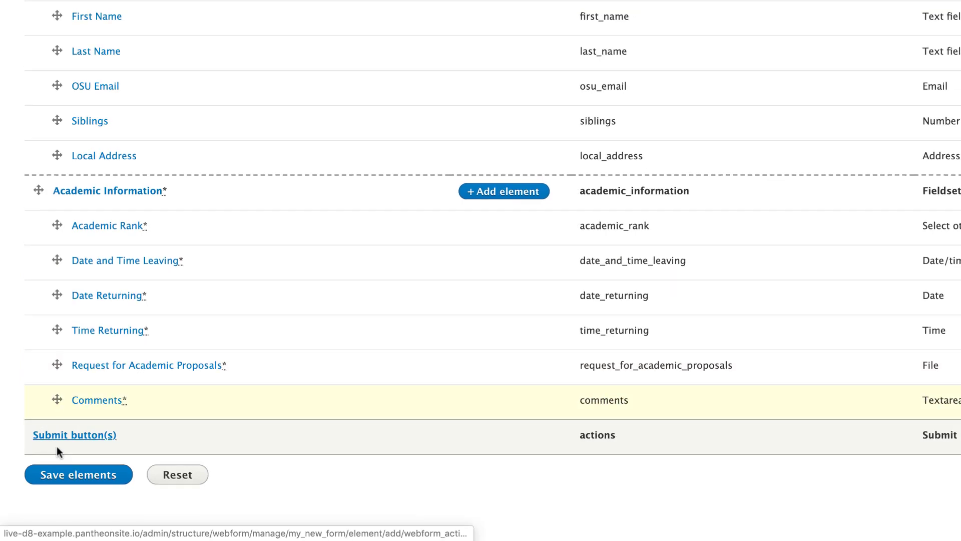